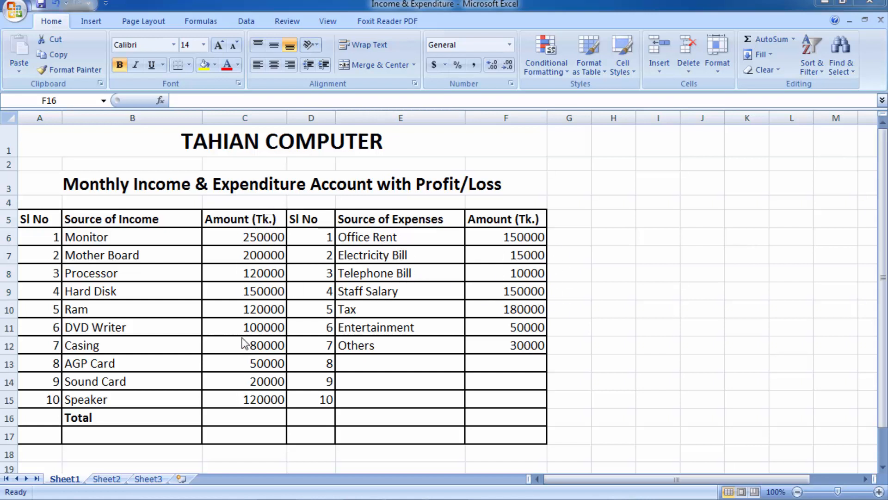
- Total the income amounts in cell C16 with the formula =sum(c6:c15)
left_click(227, 417)
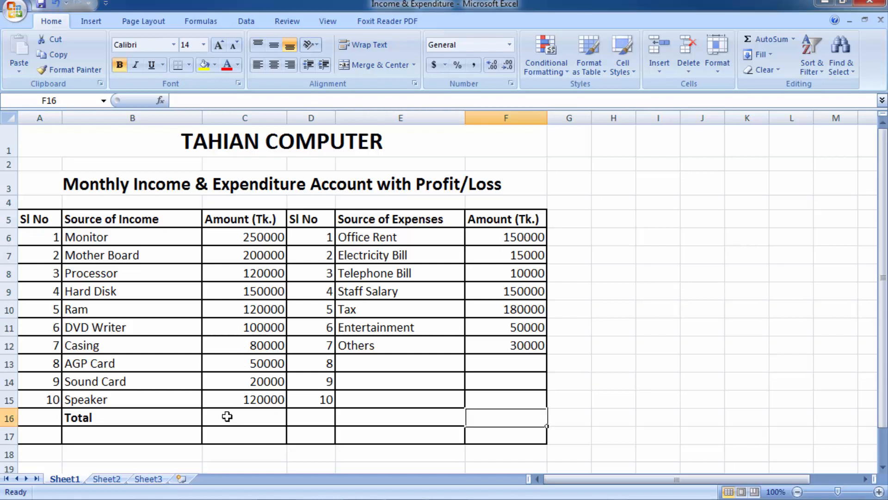
left_click(227, 416)
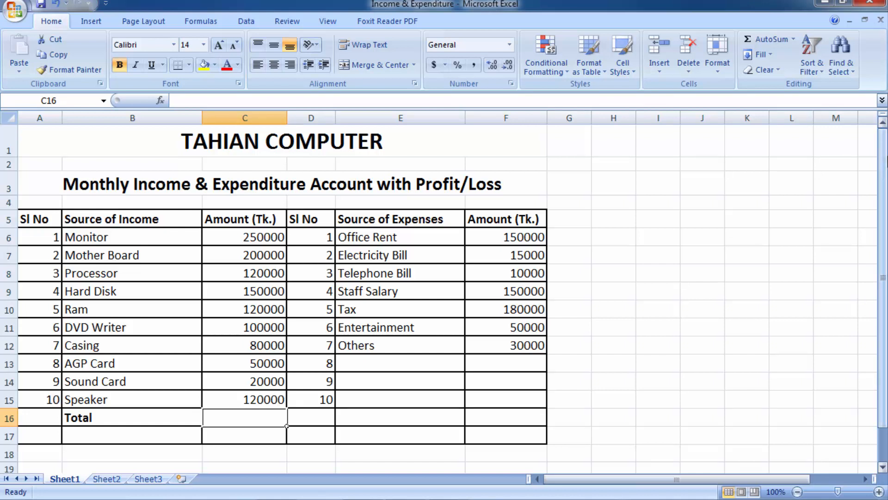
type("=sum")
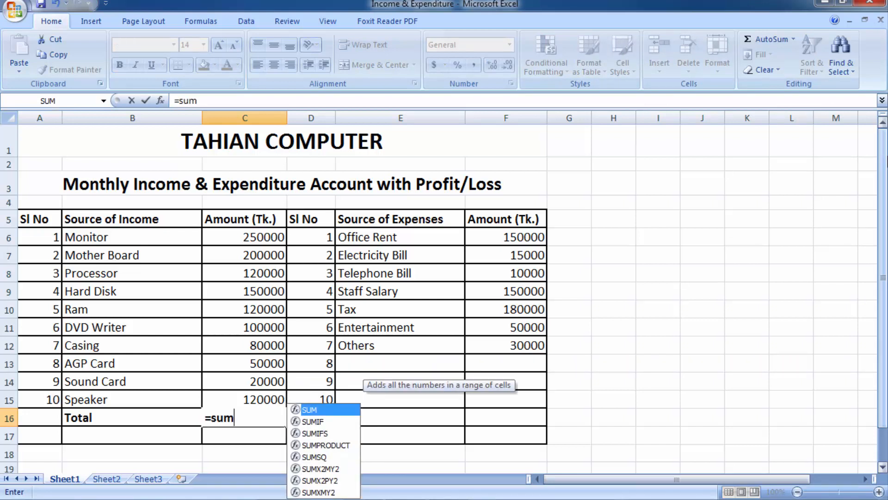
type("(")
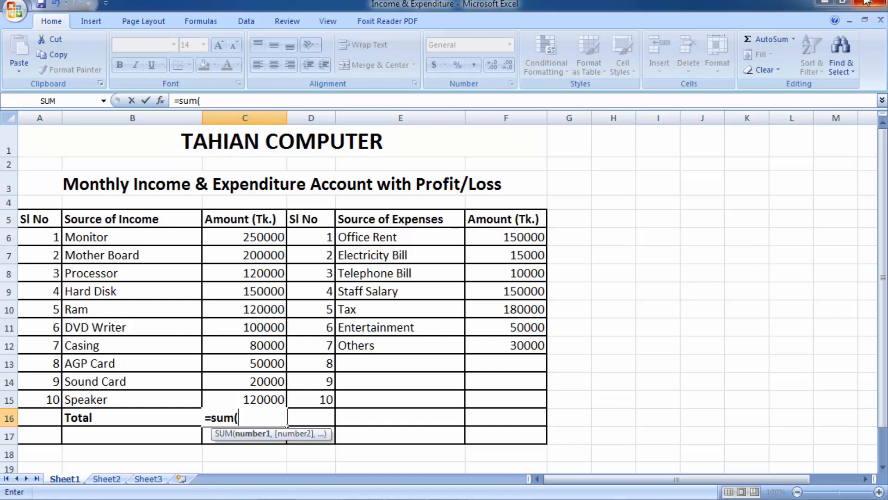
type("c6")
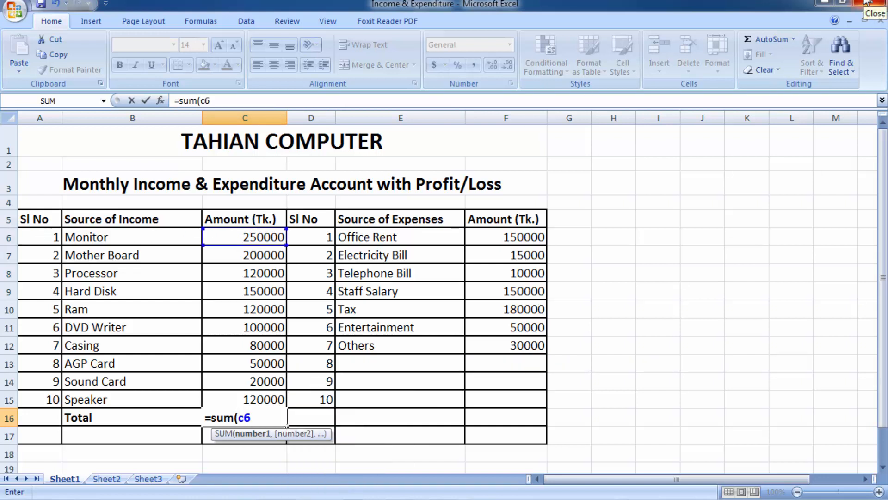
type(":")
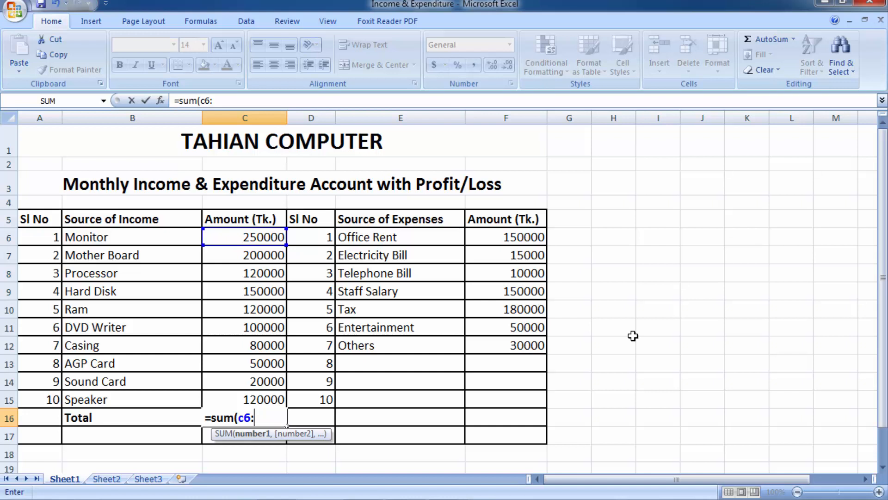
type("c")
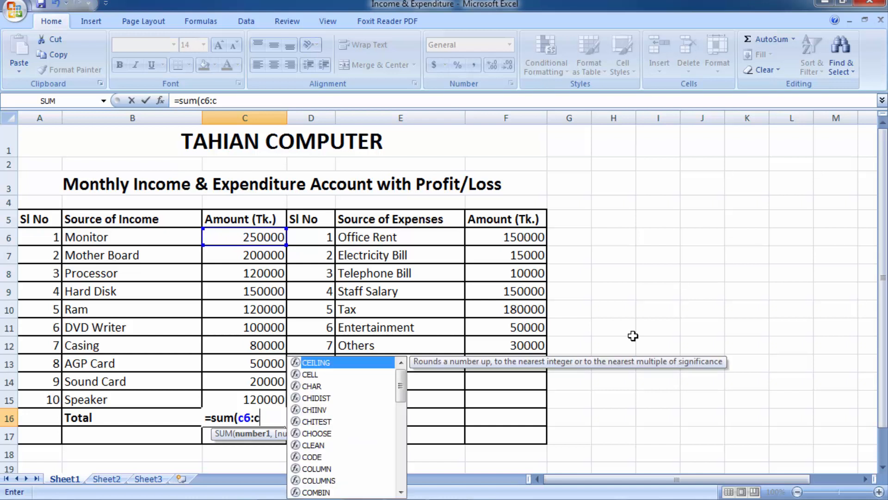
type("15")
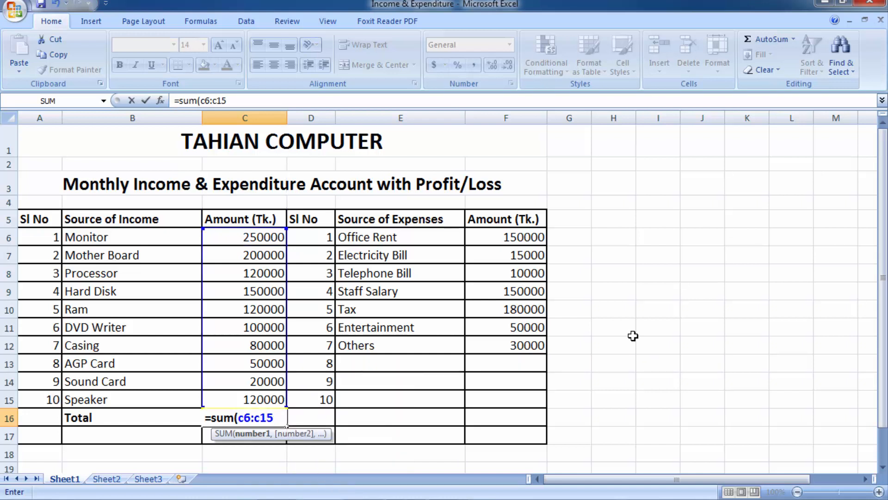
type(")")
key("Return")
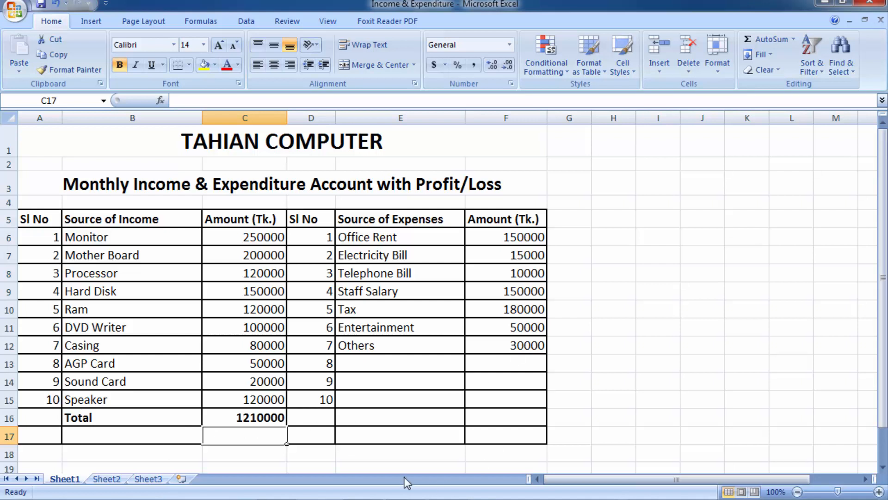
- Total the expense amounts in cell F16 with the formula =sum(f6:f12)
left_click(511, 417)
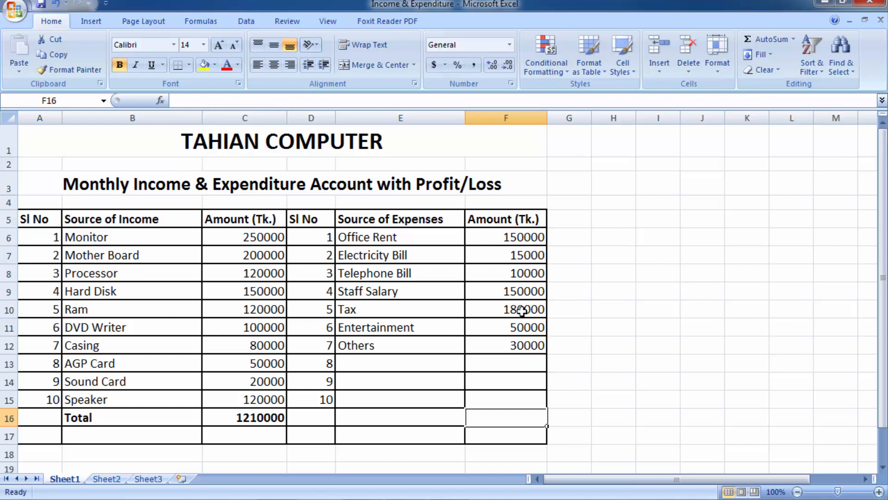
type("=")
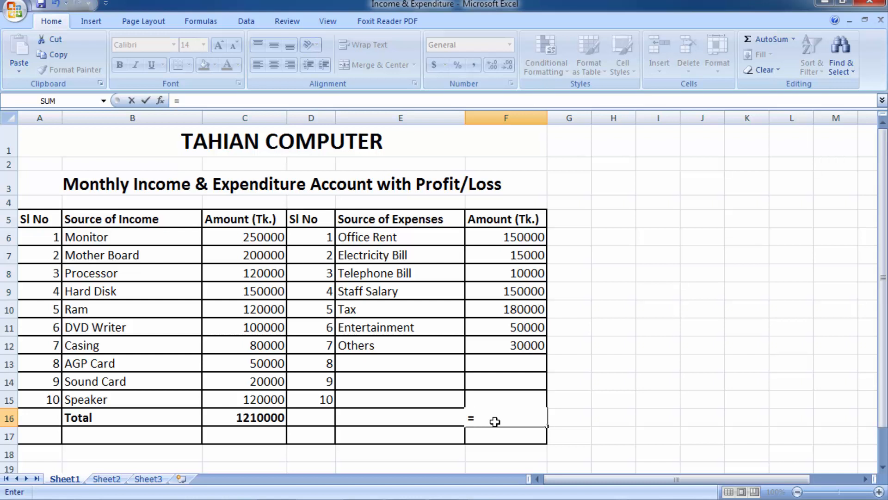
type("sum")
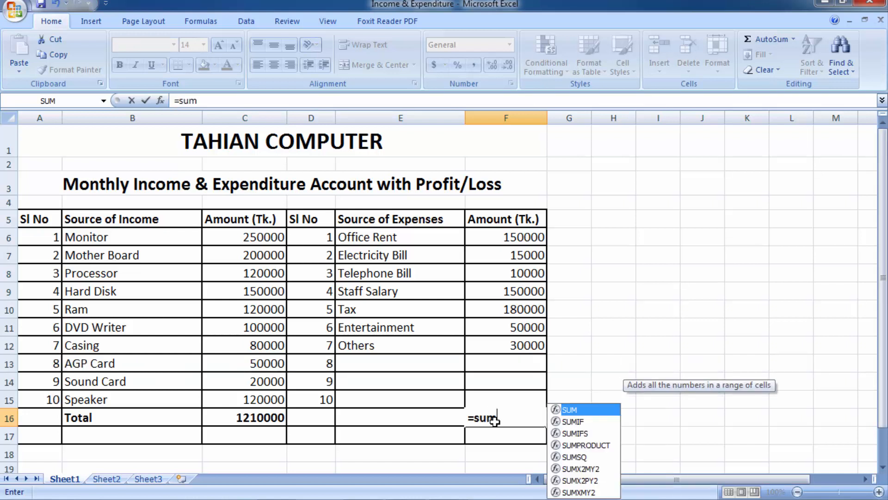
type("(")
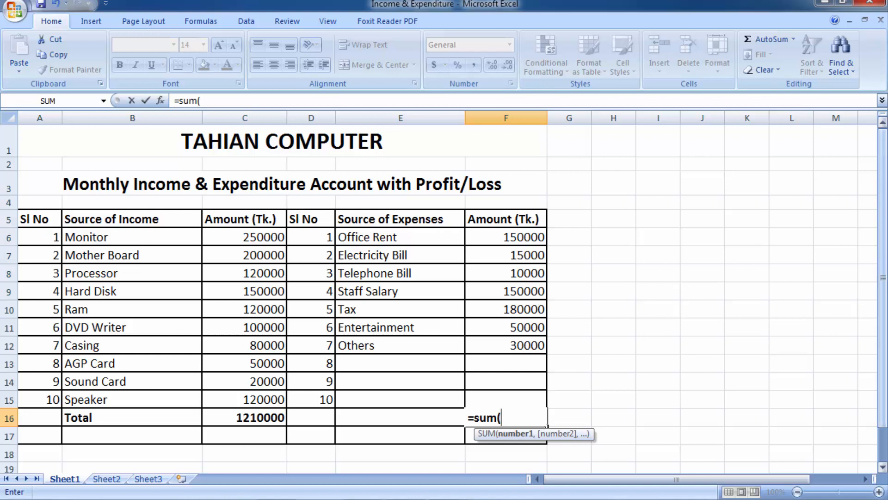
type("f6:")
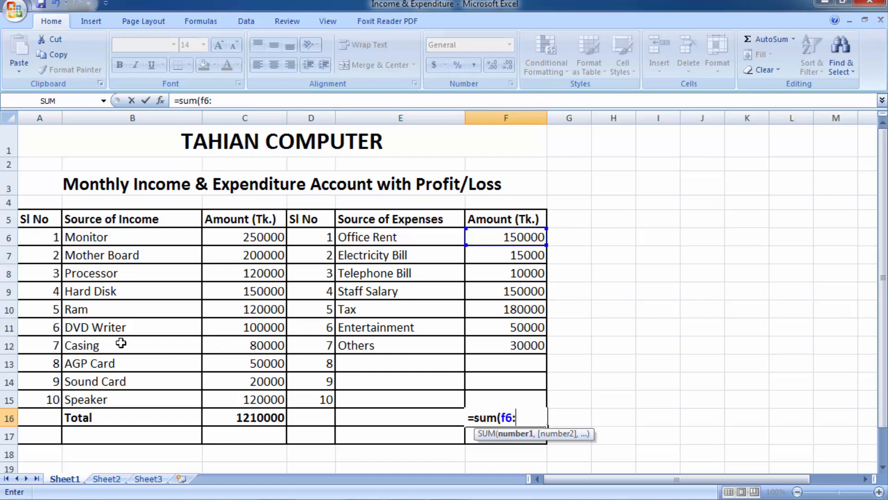
type("f")
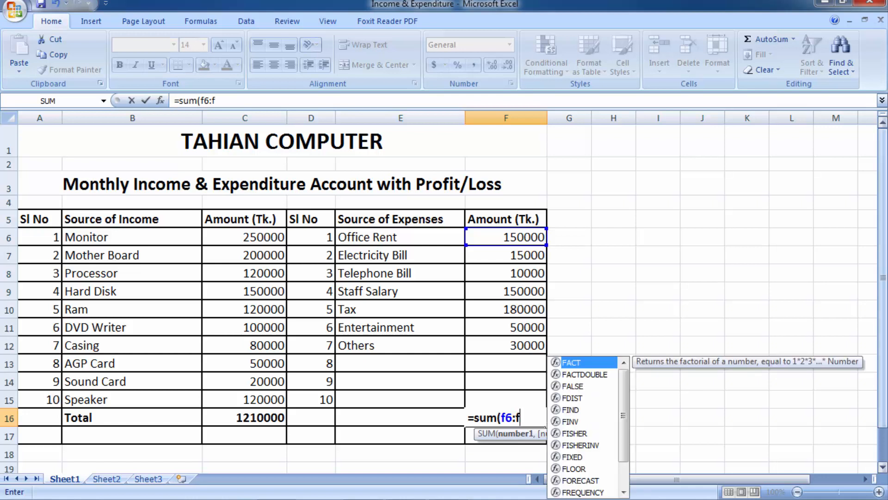
type("12")
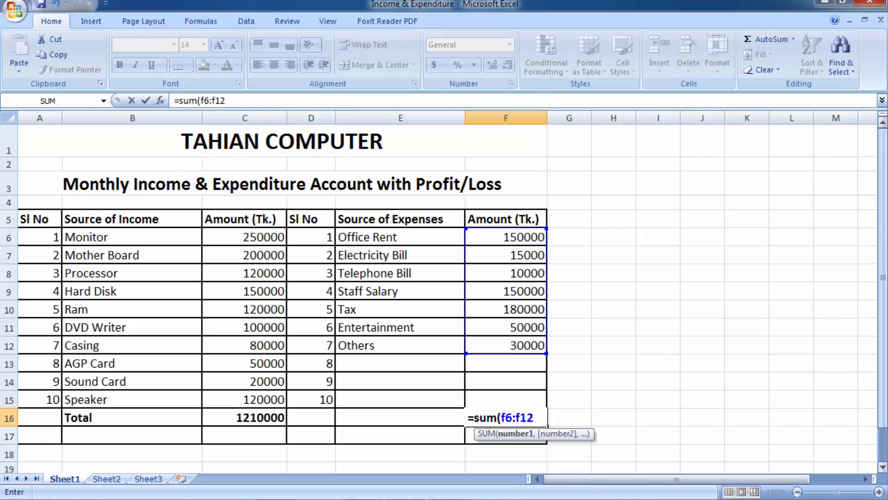
type(")")
key("Return")
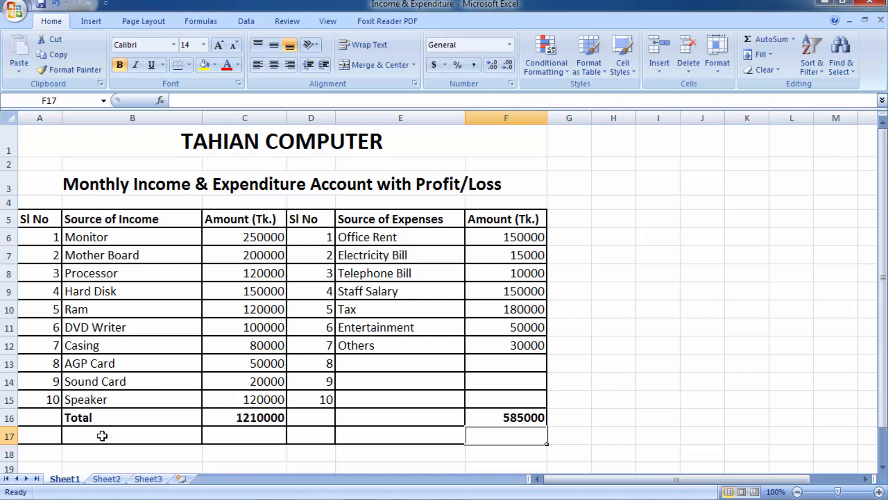
- Begin an IF formula in cell B17 that returns "Profit" when C16 is greater than F16: =if(c16>f16,"Profit"
left_click(101, 435)
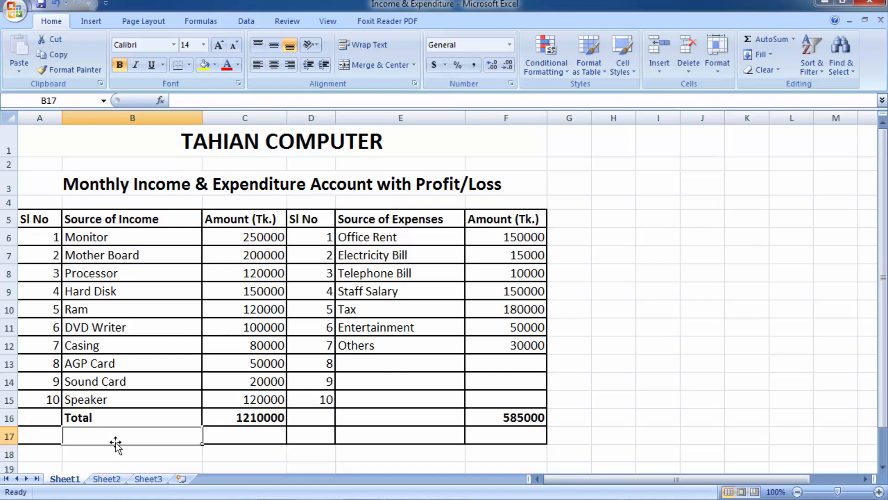
type("=")
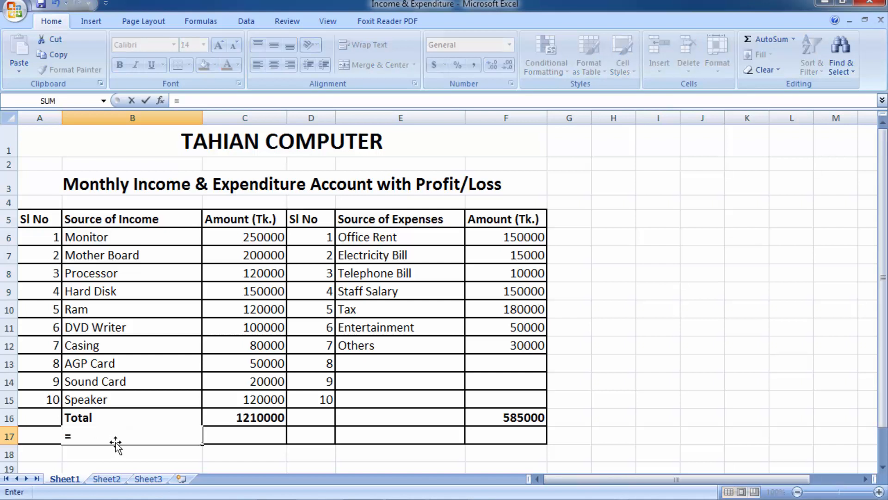
type("if")
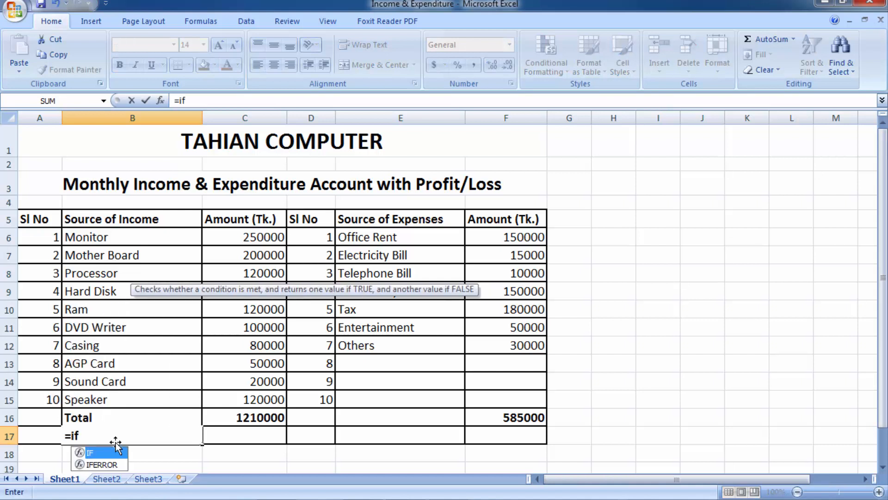
type("(")
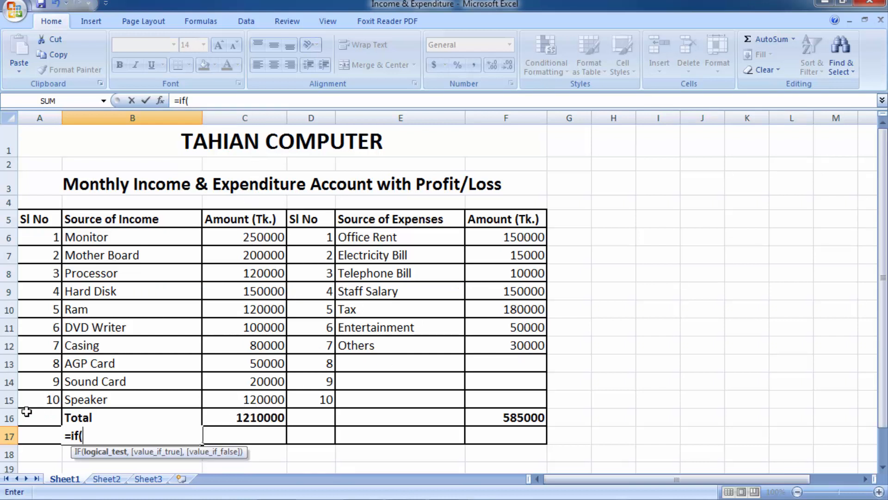
type("c")
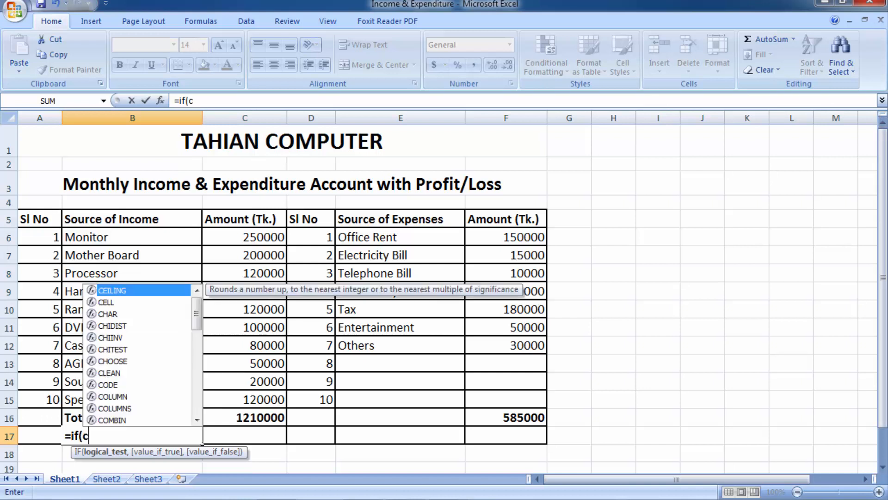
type("16")
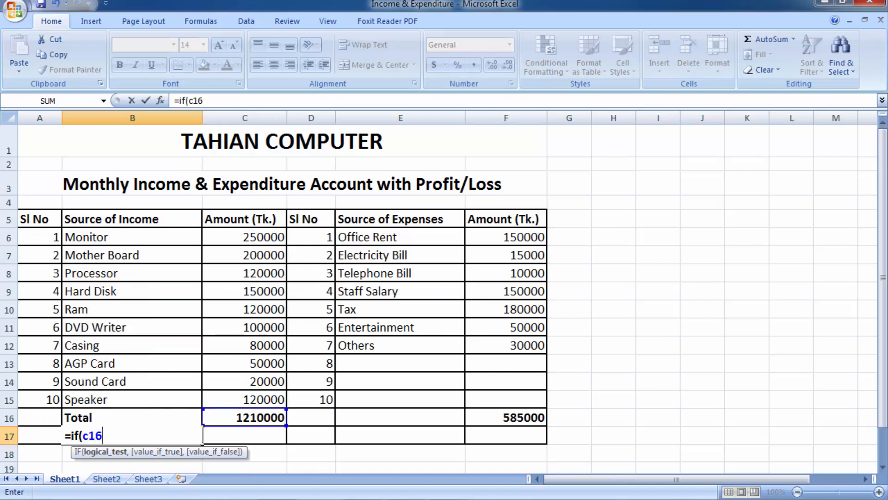
type(">")
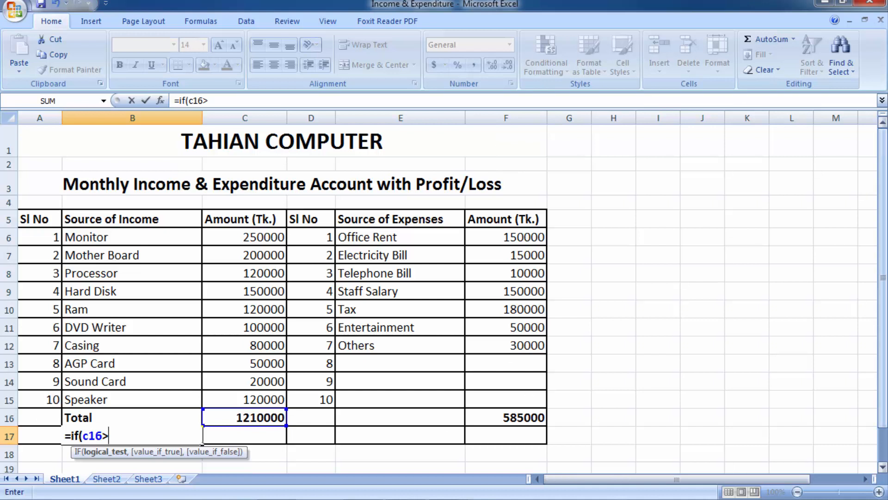
type("f")
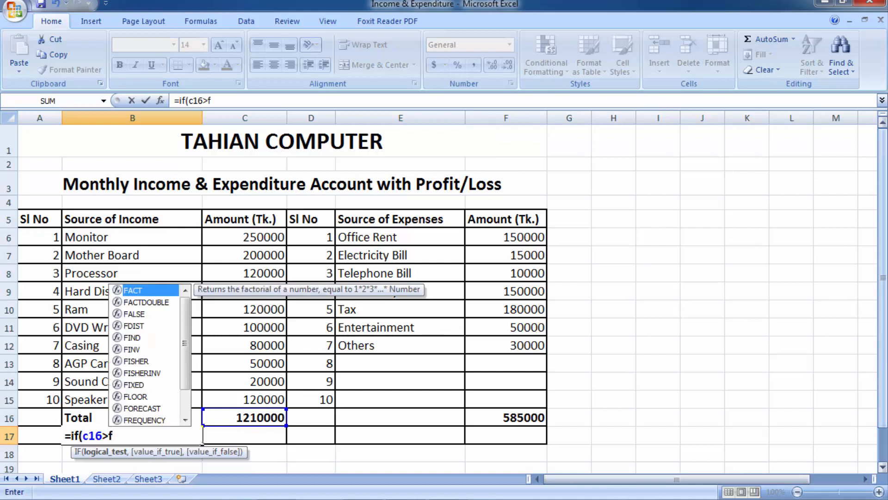
type("16")
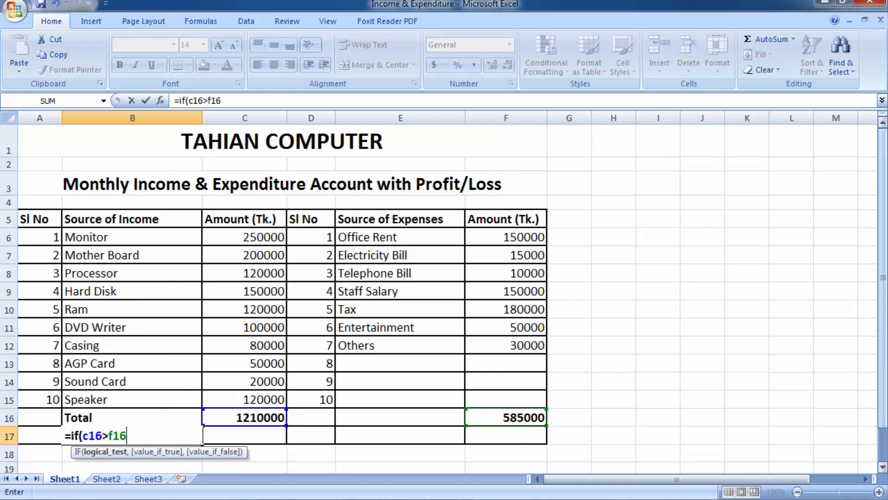
type(",")
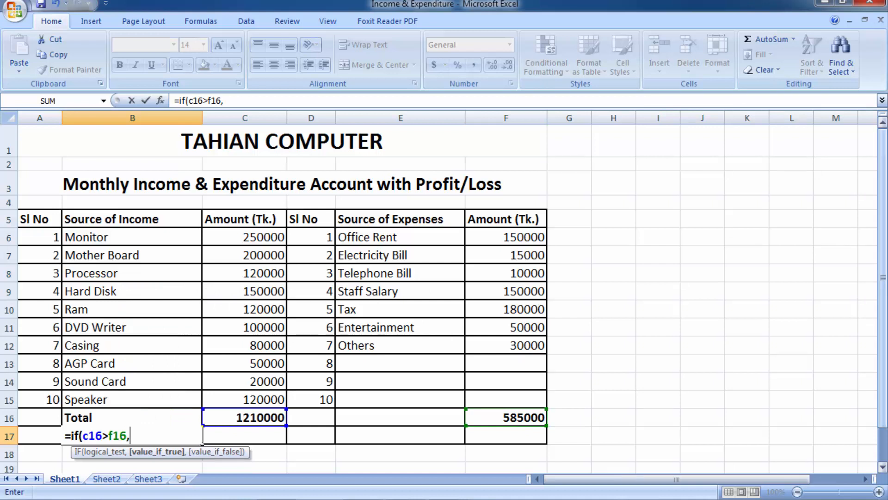
type("\"Profit")
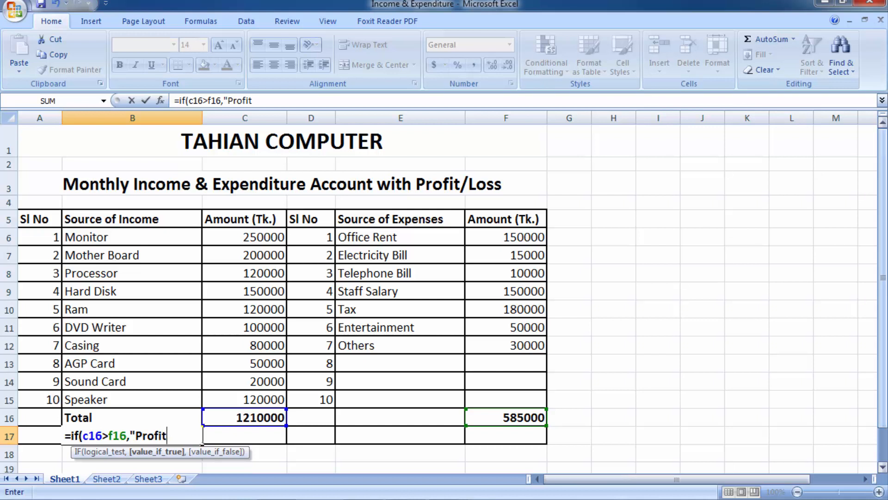
type("\"")
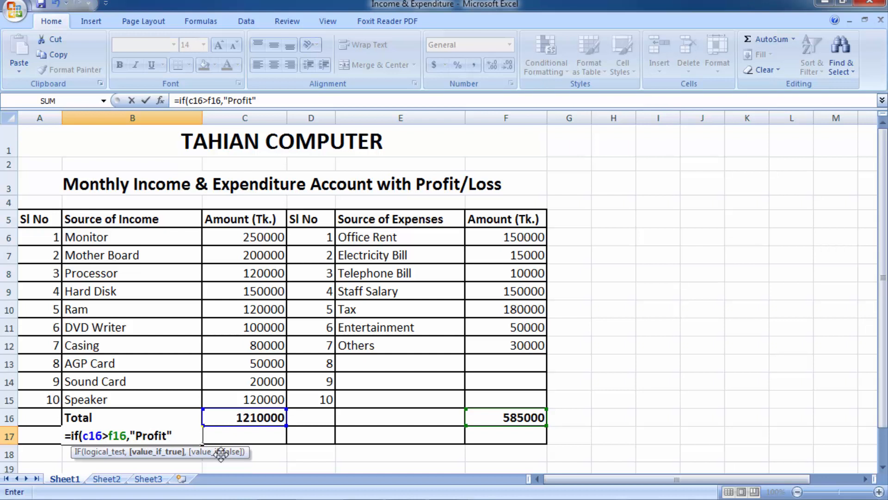
- Complete the B17 formula with a nested IF that returns "Loss" when C16 is less than F16: if(c16<f16,"Loss"))
type(",")
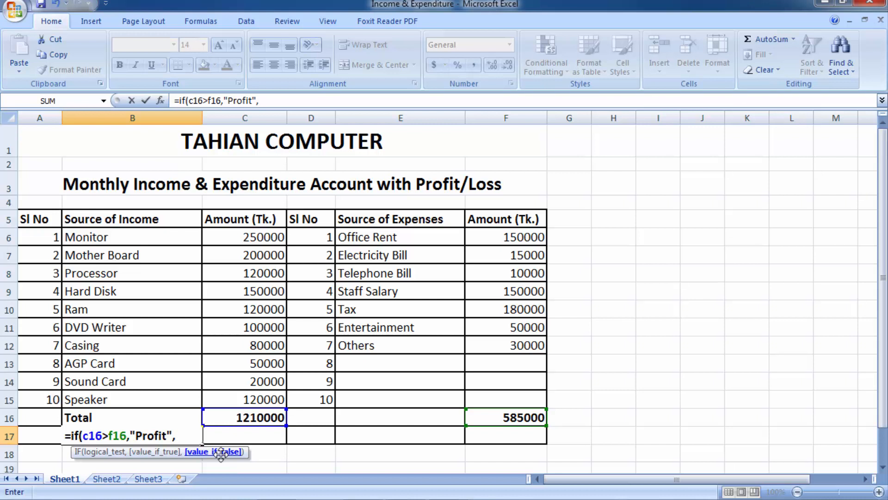
type("if")
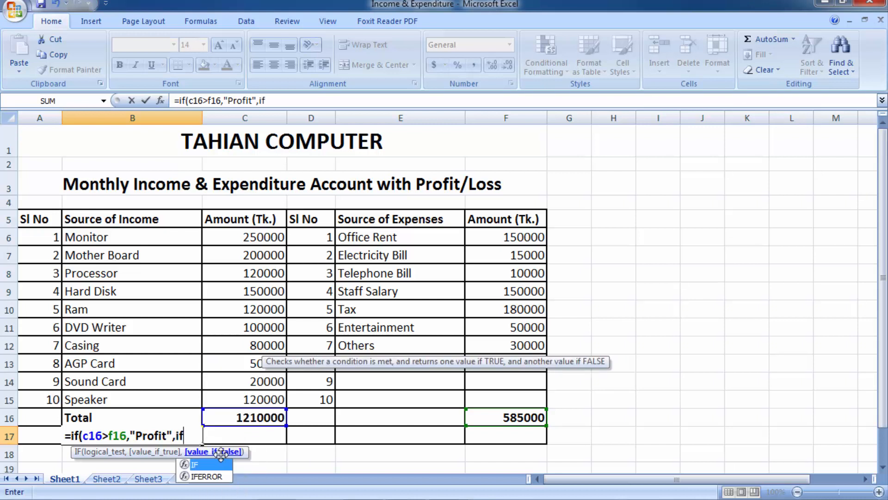
type("(")
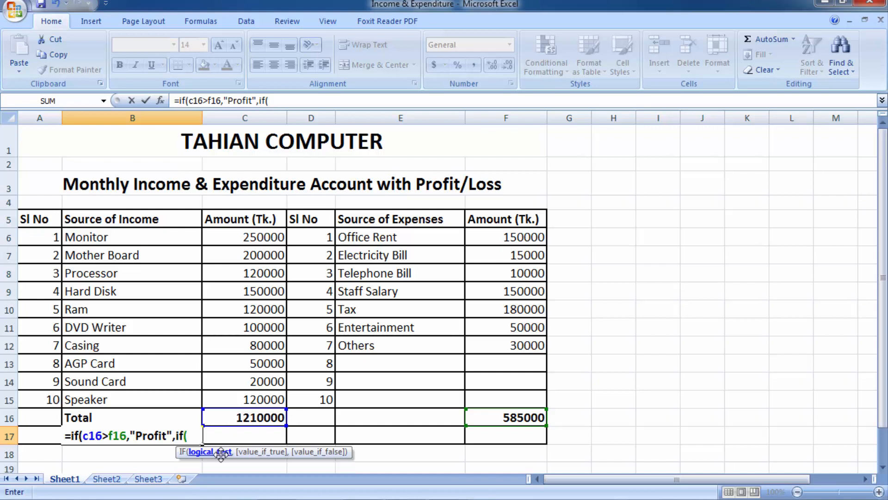
type("c")
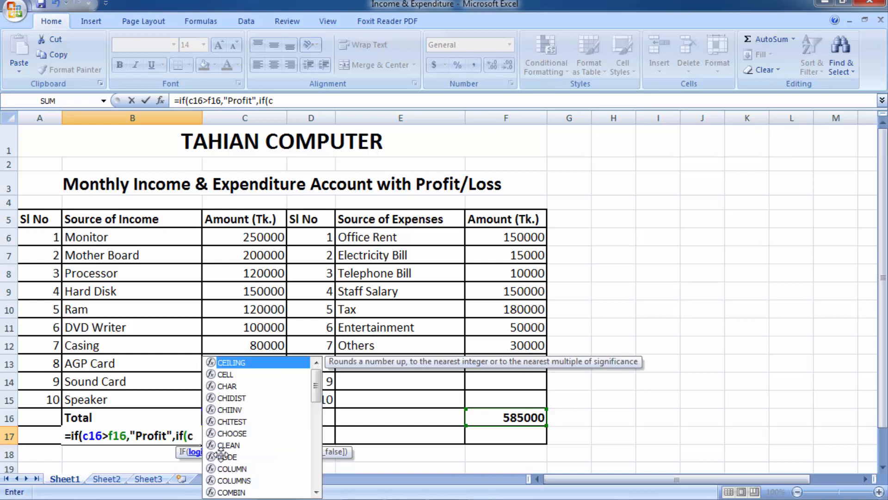
type("16")
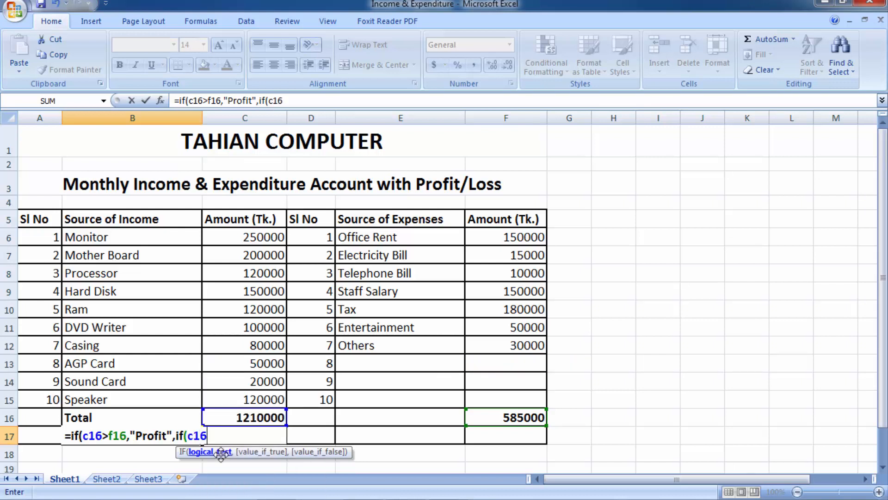
type("<")
type("f")
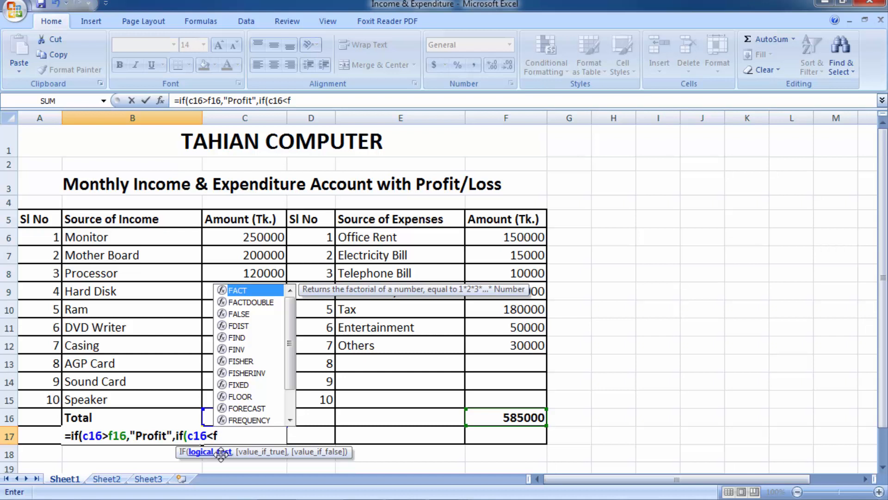
type("16")
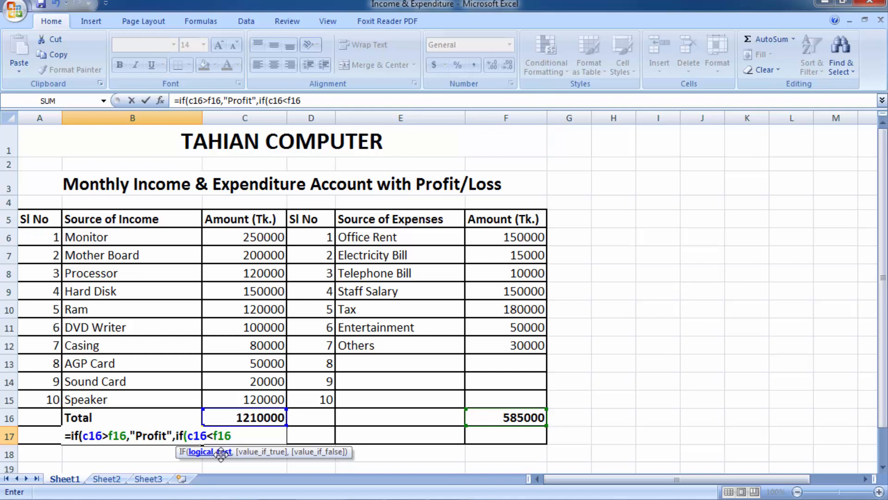
type(",")
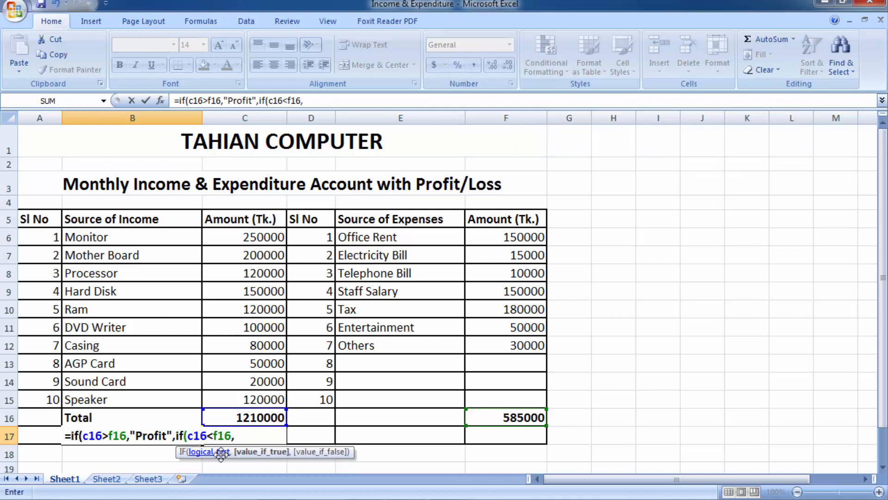
type("\"Loss\"))")
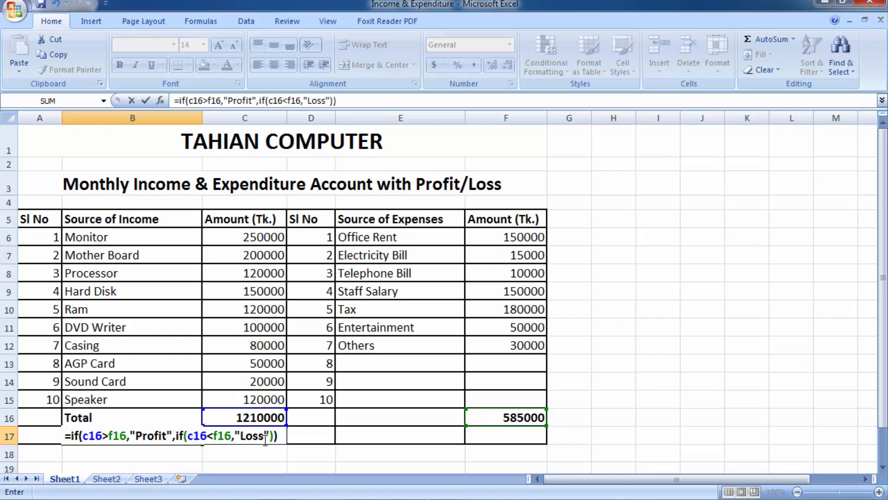
key("Return")
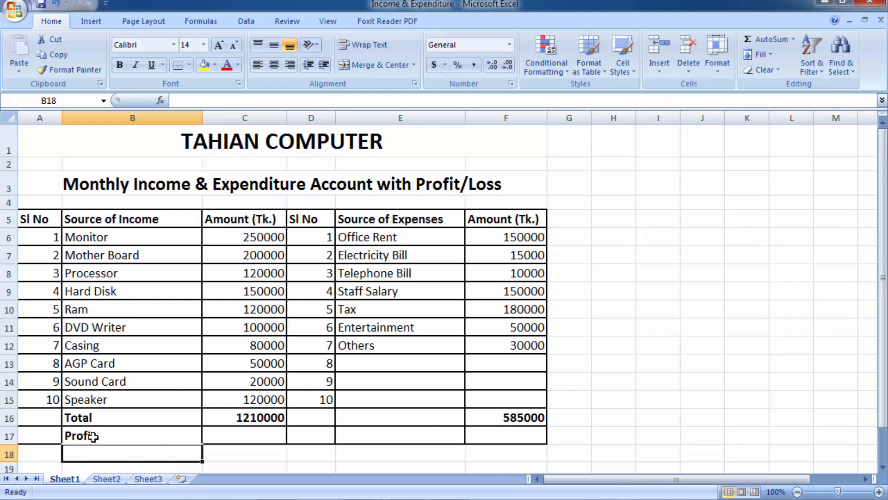
- Calculate the profit or loss amount in cell C17 with the formula =c16-f16
left_click(241, 435)
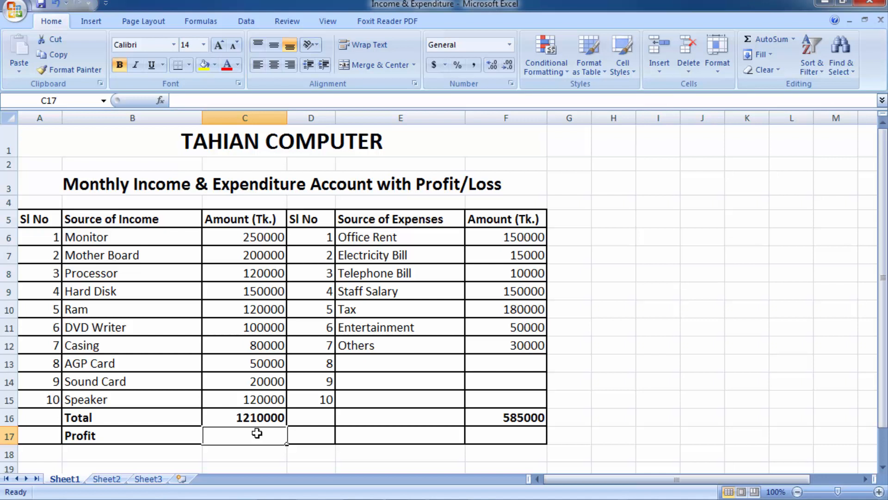
type("=")
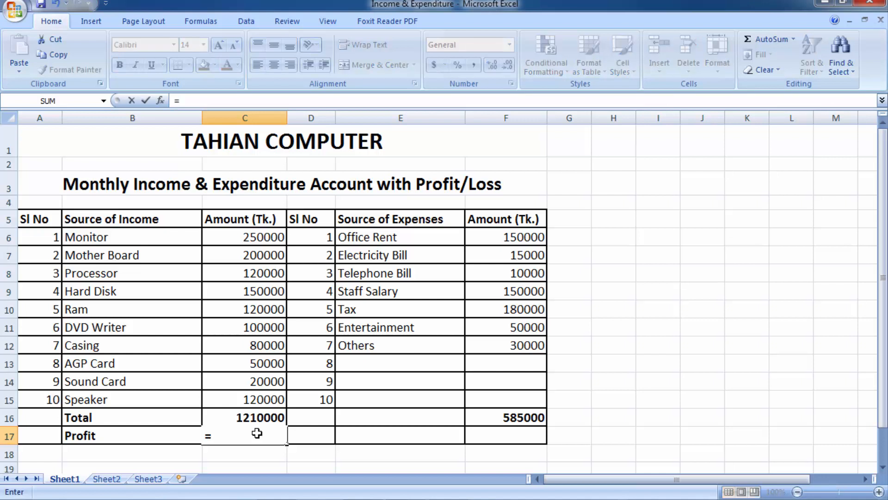
type("c")
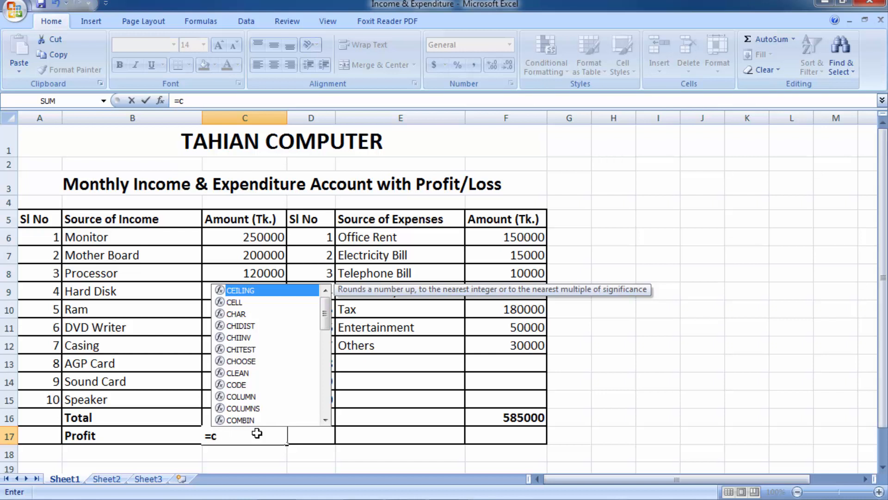
type("1")
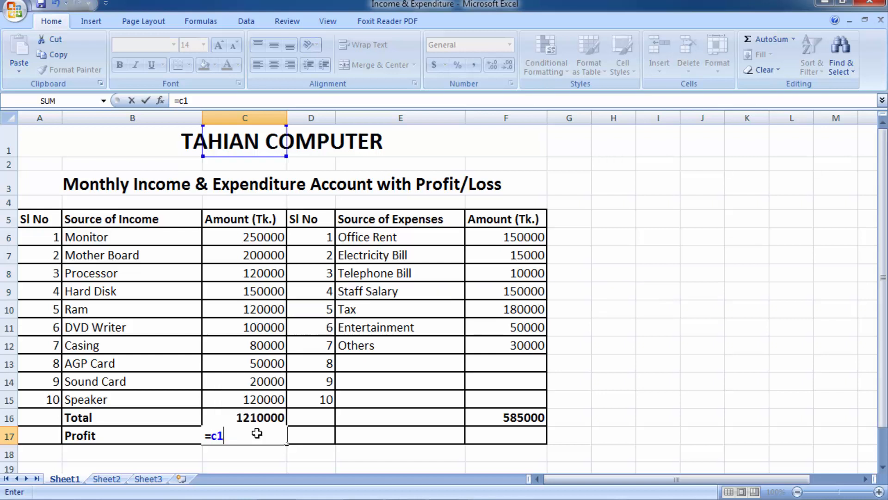
type("6-")
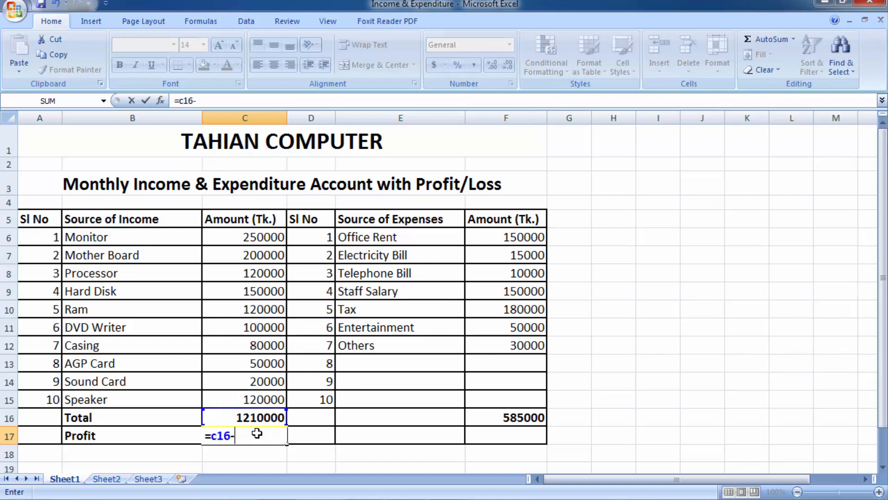
type("f")
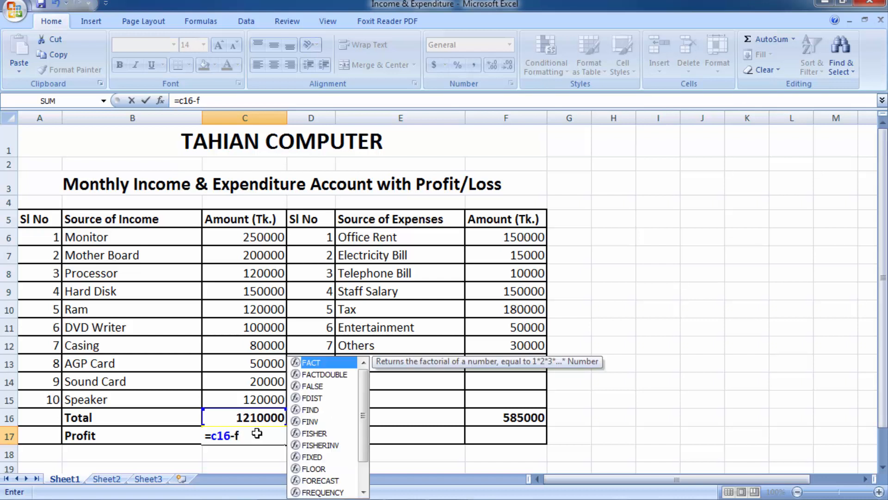
type("16")
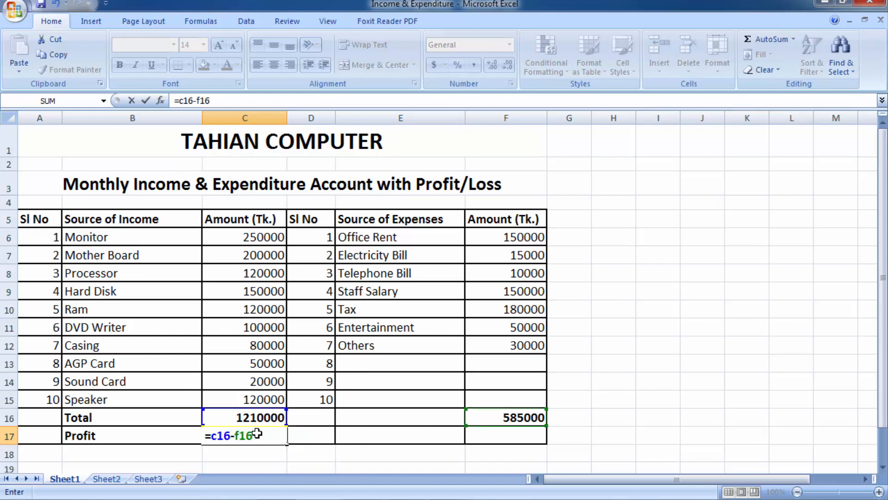
key("Return")
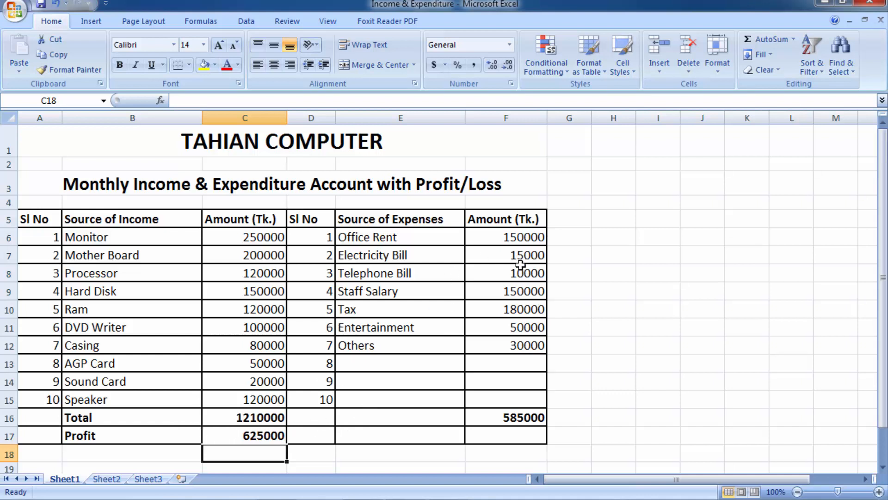
- Change the expense amounts to 400000 for Office Rent, 500000 for Staff Salary and 400000 for Tax
left_click(522, 240)
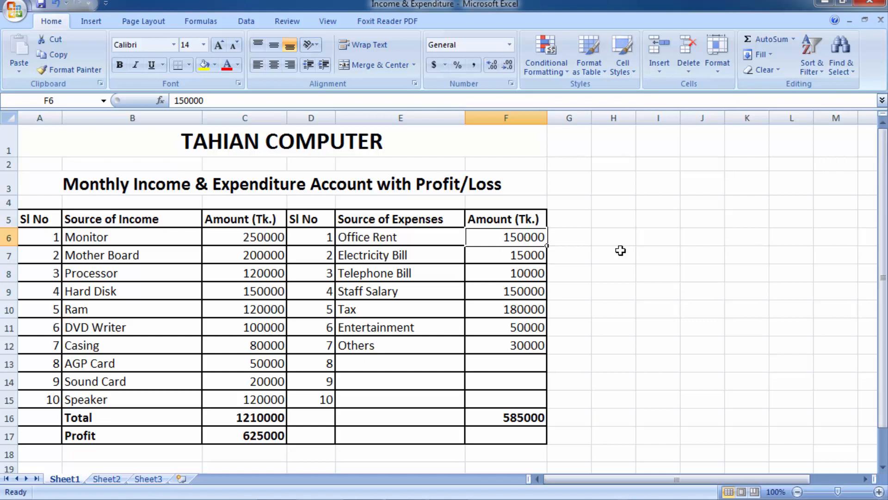
type("400000")
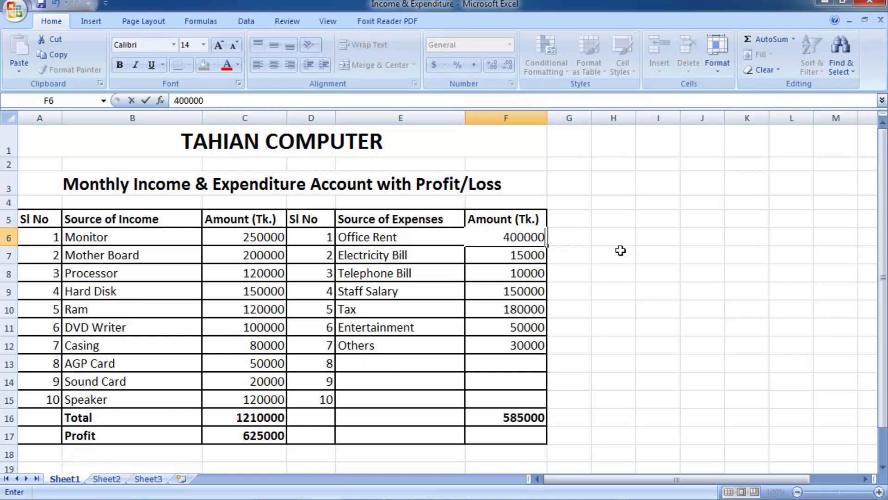
left_click(525, 291)
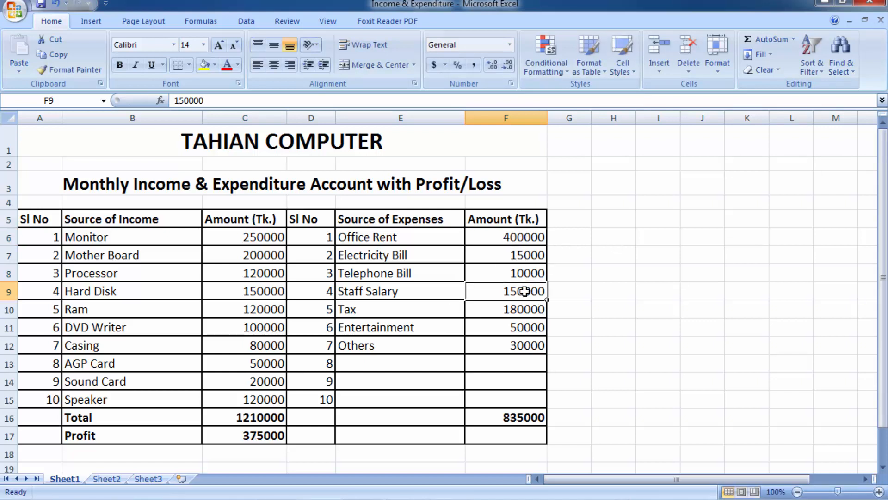
type("500000")
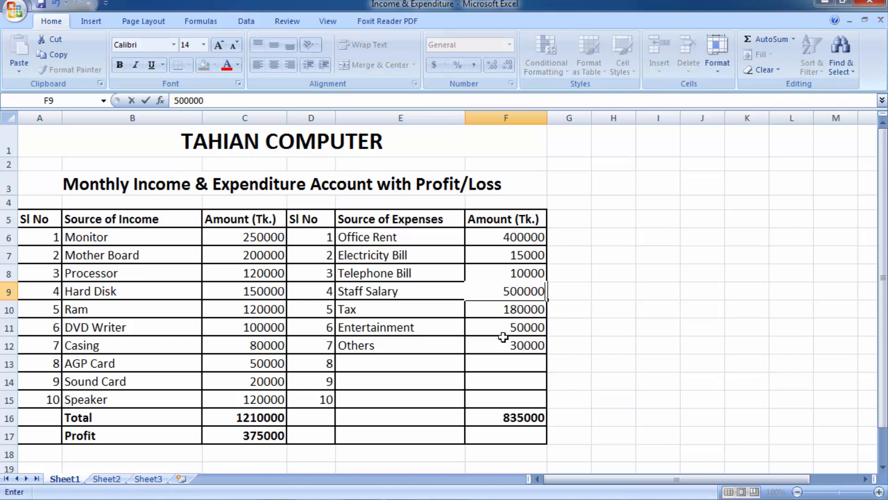
left_click(523, 312)
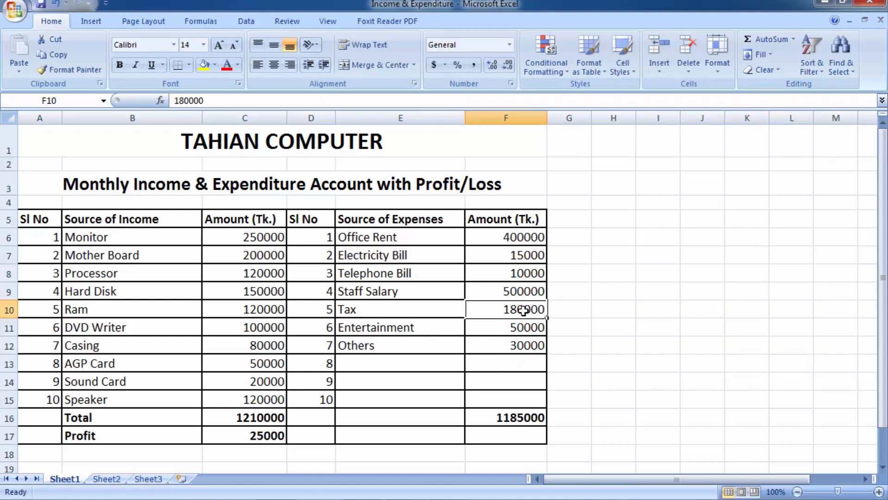
type("400000")
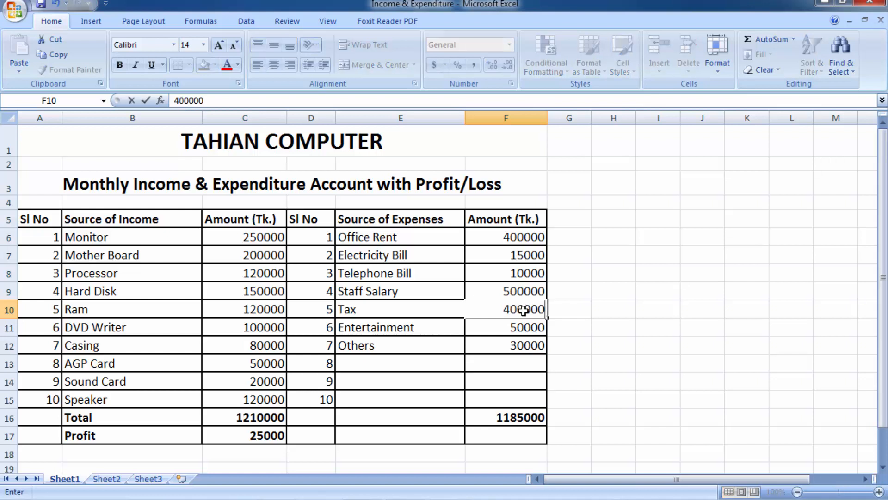
left_click(589, 435)
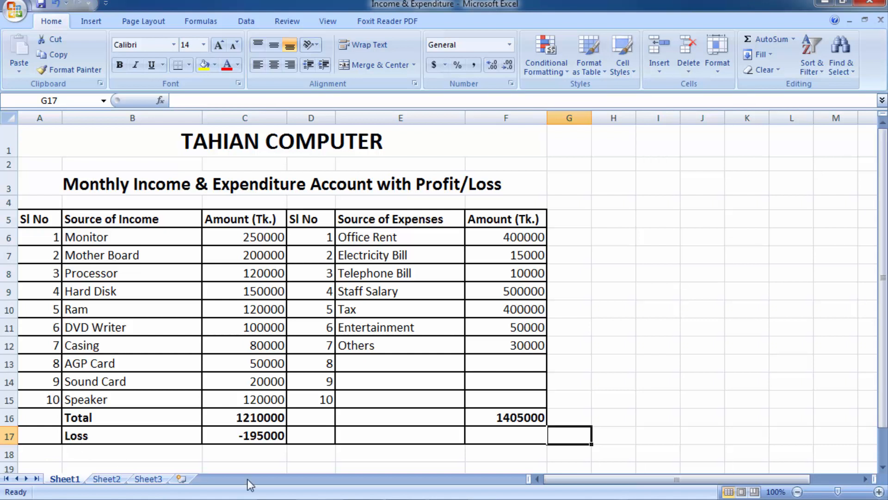